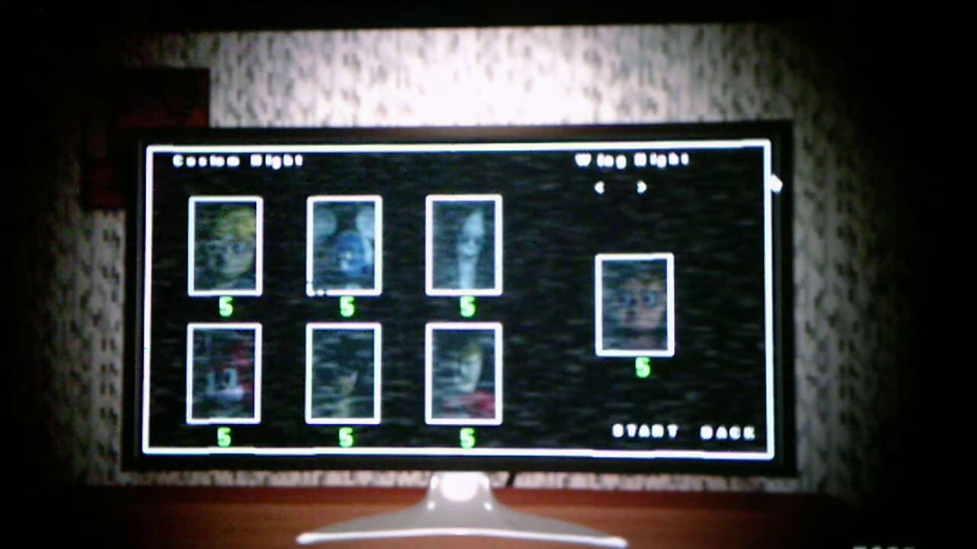
Start the Wing Night challenge with every character left at 5
{"action": "left_click", "coordinate": [654, 434]}
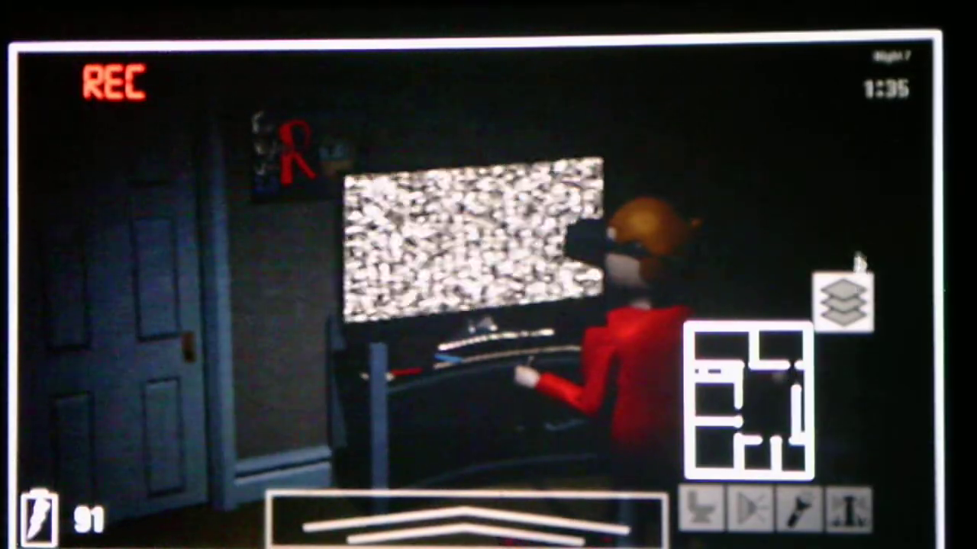
Switch the camera feed to another room on the minimap
{"action": "left_click", "coordinate": [843, 301]}
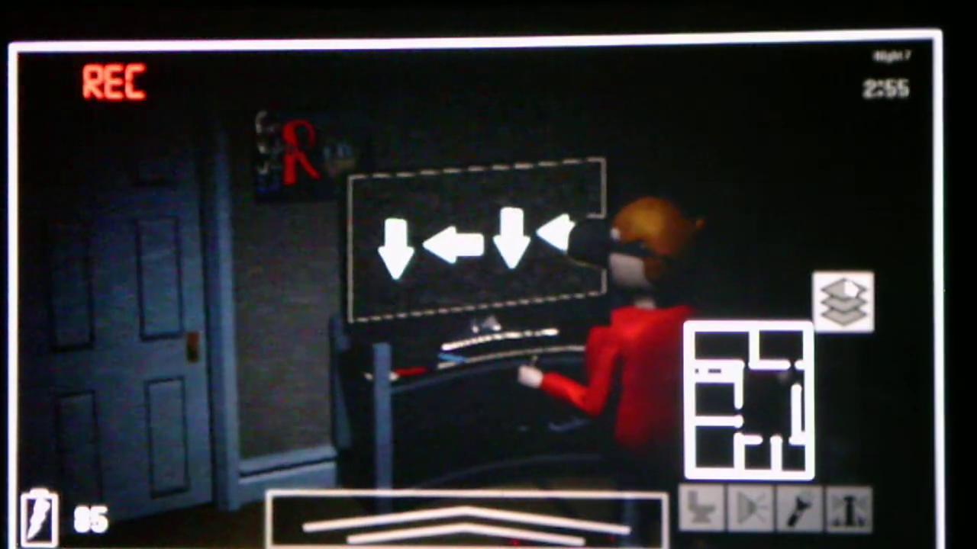
Finish the monitor's arrow sequence with Left, Down, Left
{"action": "key", "text": "Left"}
{"action": "key", "text": "Down"}
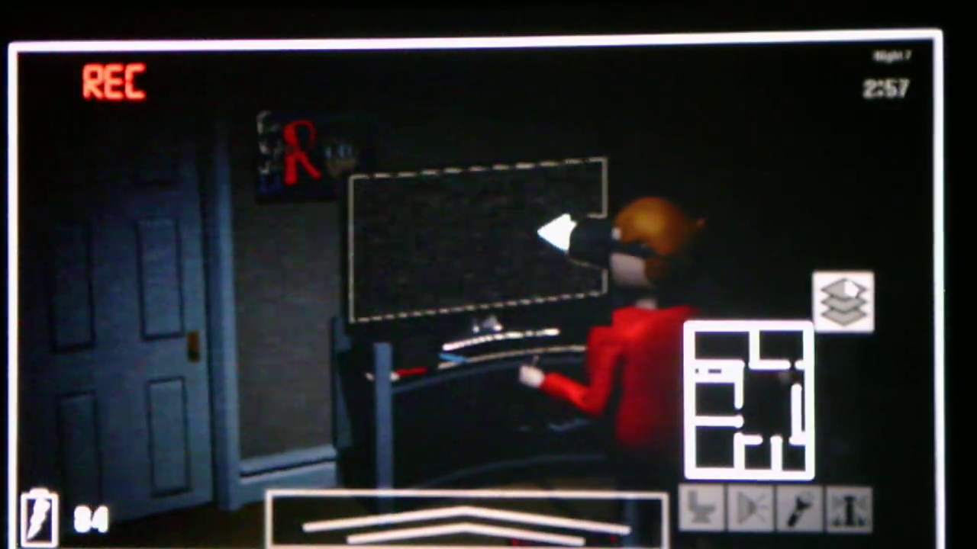
{"action": "key", "text": "Left"}
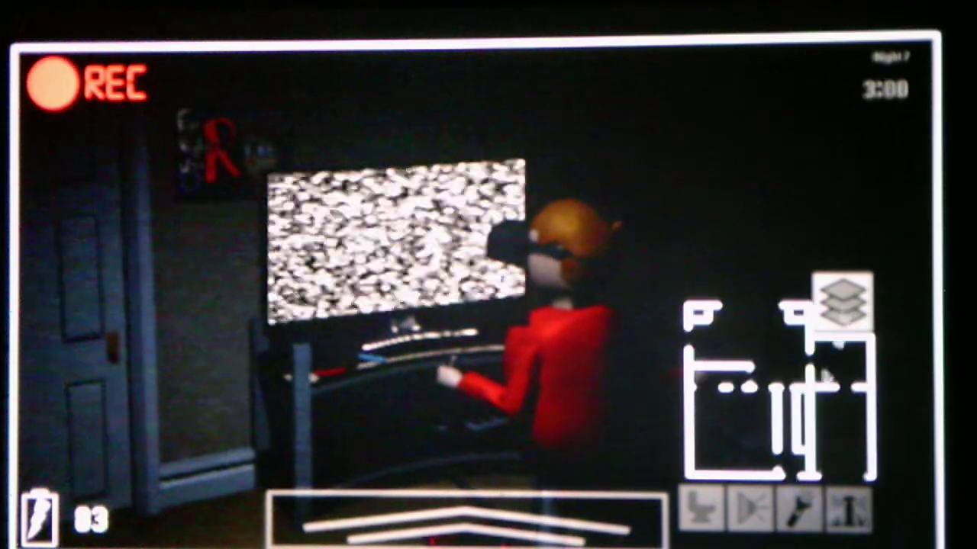
Check the garage camera feed, then close the cameras back to the office
{"action": "left_click", "coordinate": [839, 427]}
{"action": "left_click", "coordinate": [740, 412]}
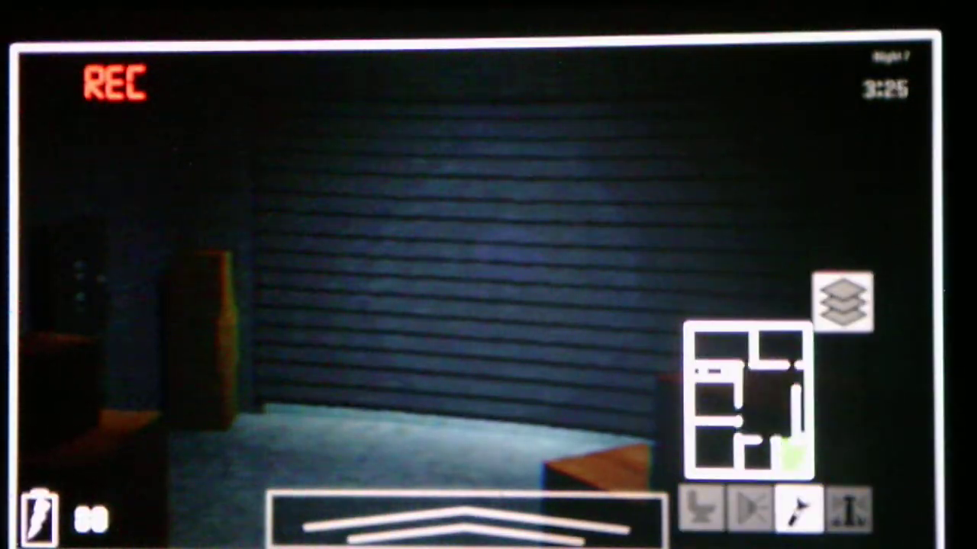
Check the TV-room camera, then return to the garage camera feed
{"action": "left_click", "coordinate": [713, 389]}
{"action": "left_click", "coordinate": [789, 458]}
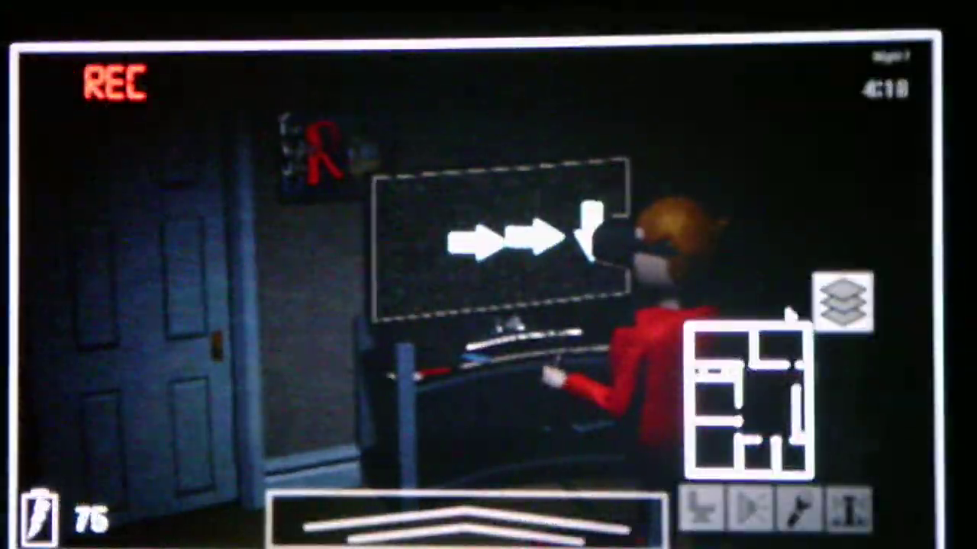
Clear the desk monitor to static, then cycle the living room and TV room cameras
{"action": "left_click", "coordinate": [559, 229]}
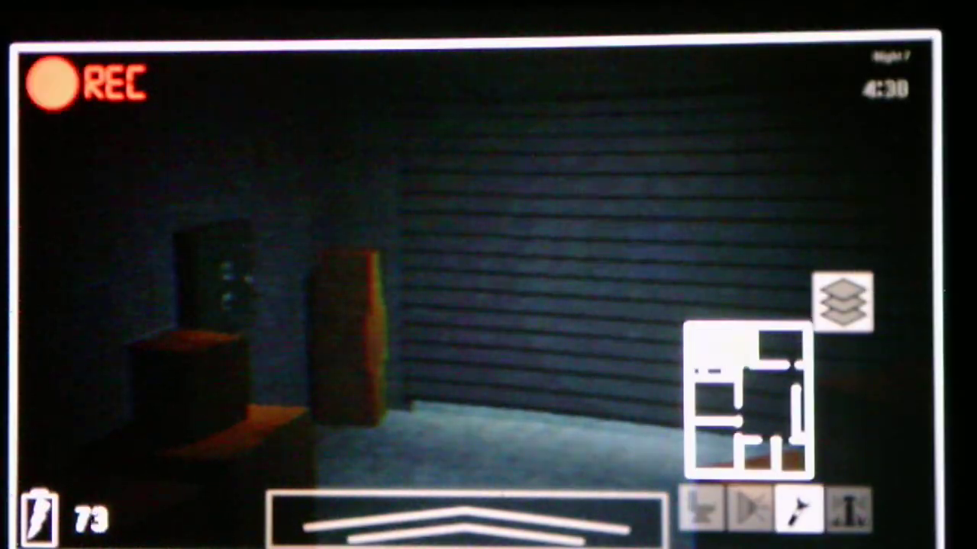
{"action": "left_click", "coordinate": [780, 351]}
{"action": "left_click", "coordinate": [717, 450]}
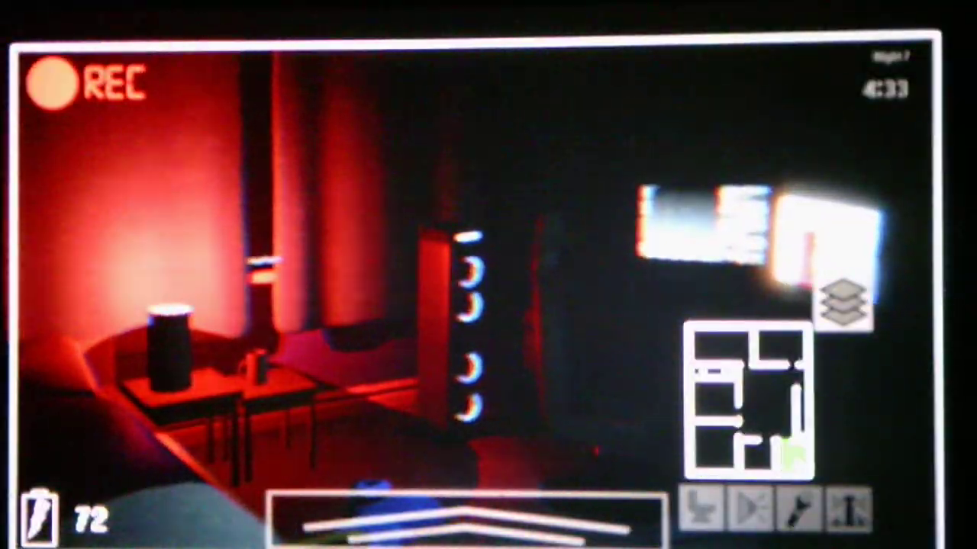
{"action": "left_click", "coordinate": [715, 401]}
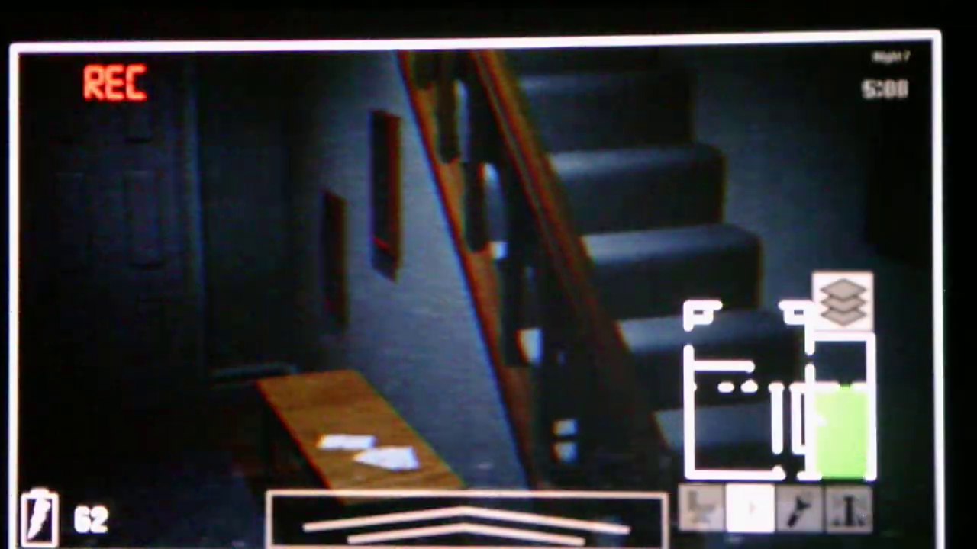
View the storage room camera and monitor it until nearly 6 AM
{"action": "left_click", "coordinate": [847, 302]}
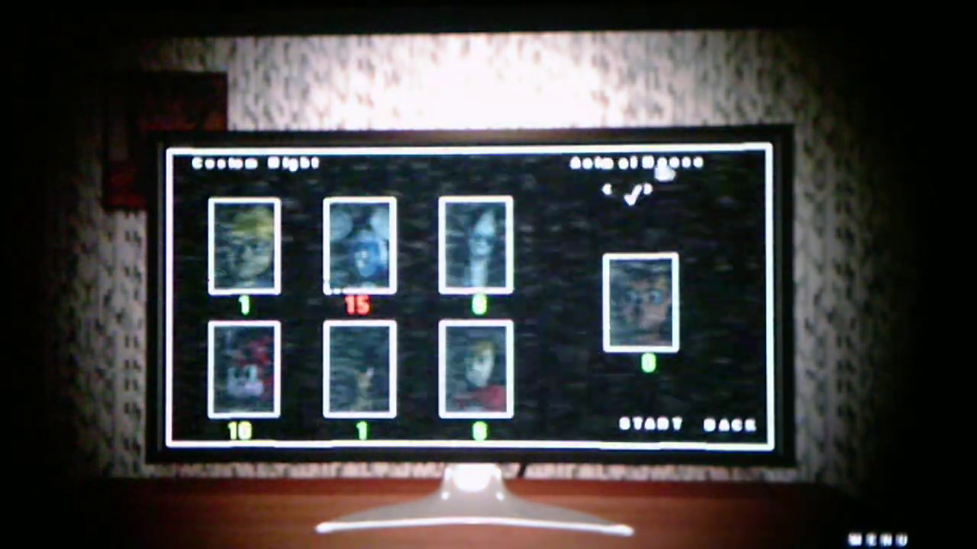
Cycle presets to the Monetization challenge, all characters at 10, correcting one overshoot
{"action": "left_click", "coordinate": [652, 190]}
{"action": "left_click", "coordinate": [652, 190]}
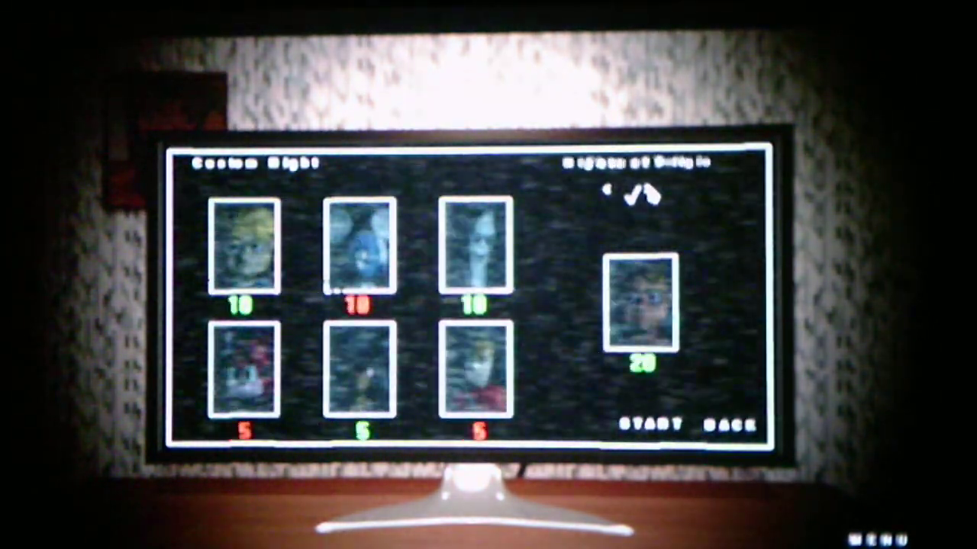
{"action": "left_click", "coordinate": [652, 195]}
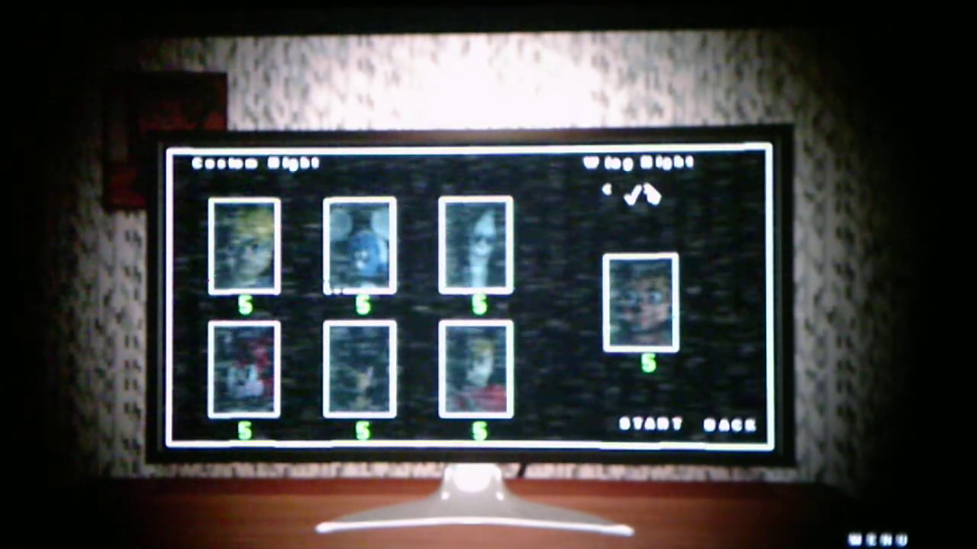
{"action": "left_click", "coordinate": [646, 195]}
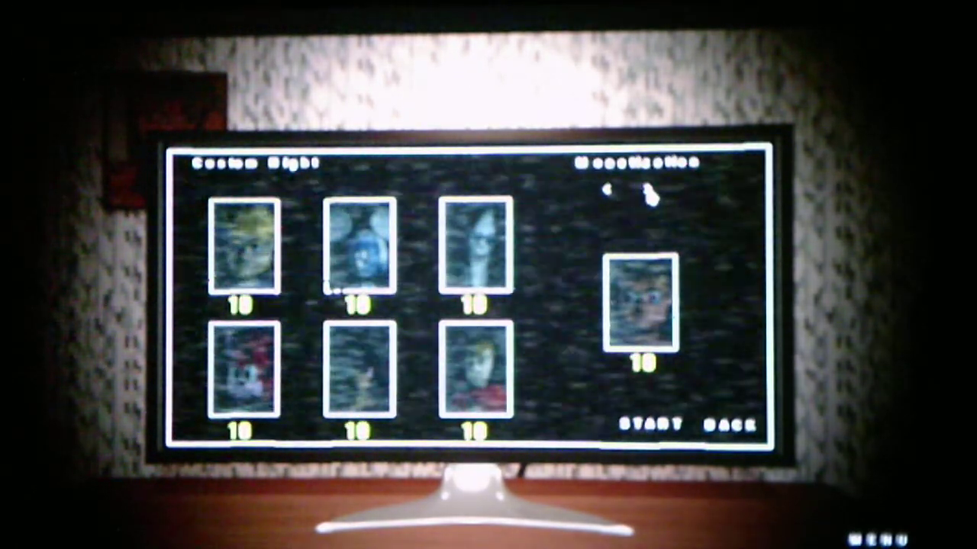
{"action": "left_click", "coordinate": [649, 195]}
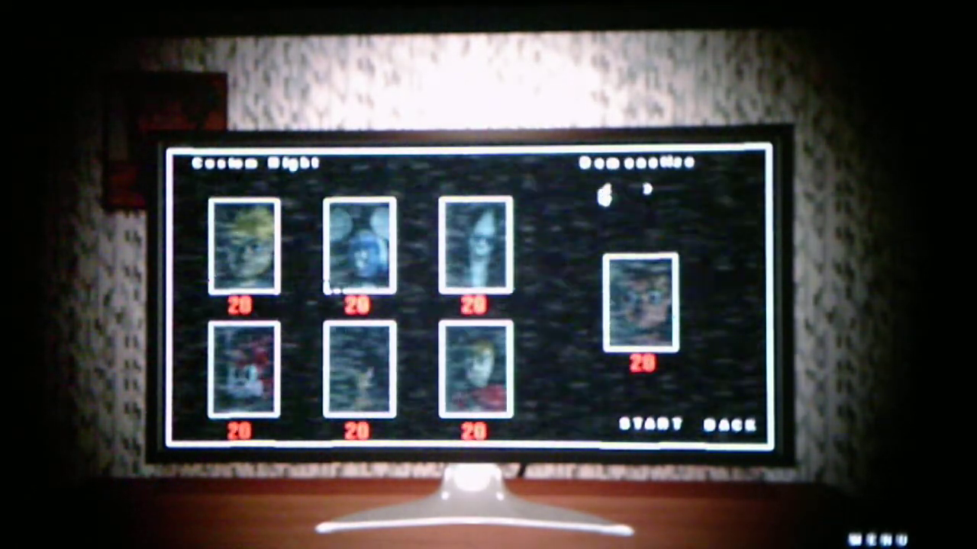
{"action": "left_click", "coordinate": [611, 195]}
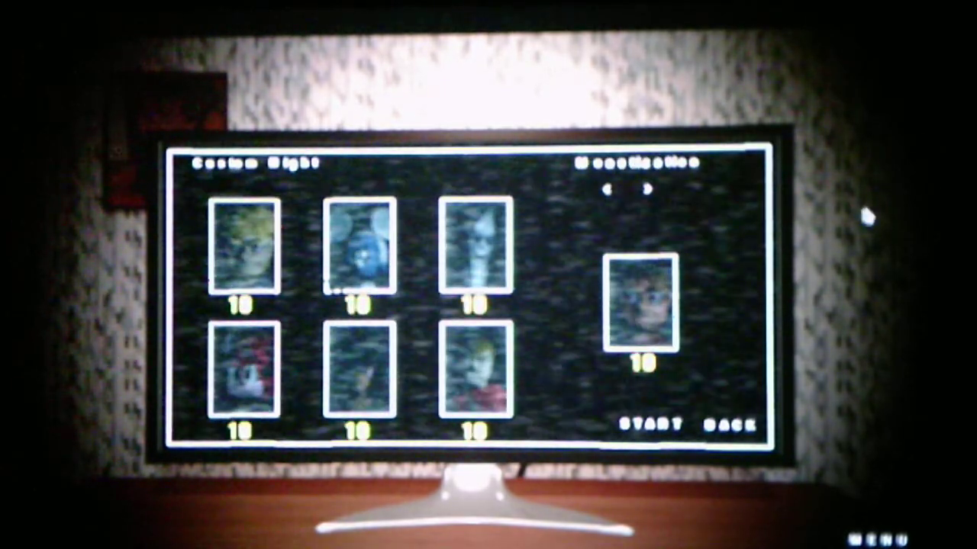